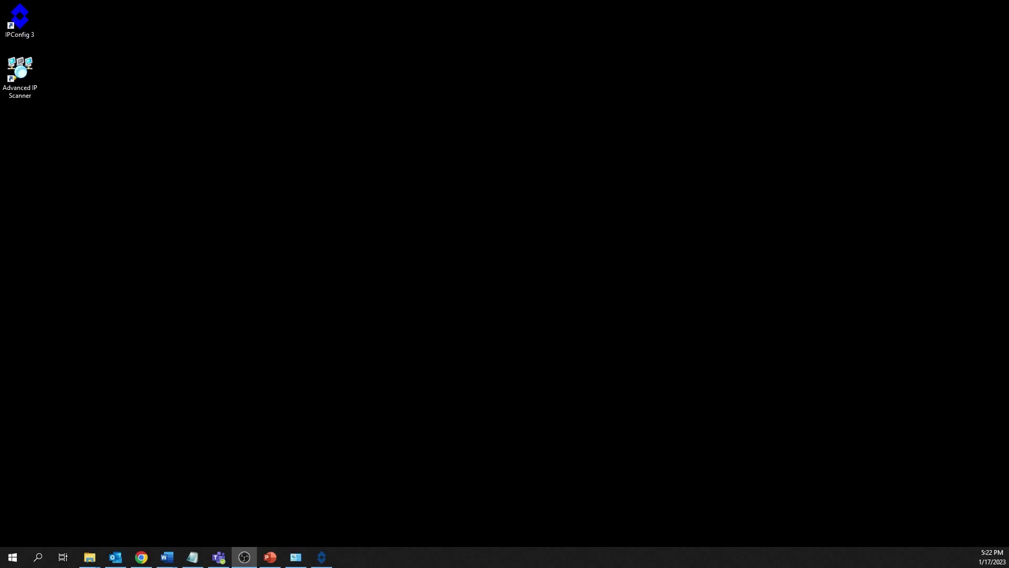
# - Run ipconfig in Command Prompt and highlight the Ethernet 2 IPv4 address (192.168.10.110) and subnet mask lines
pyautogui.click(48, 560)
pyautogui.write('c')
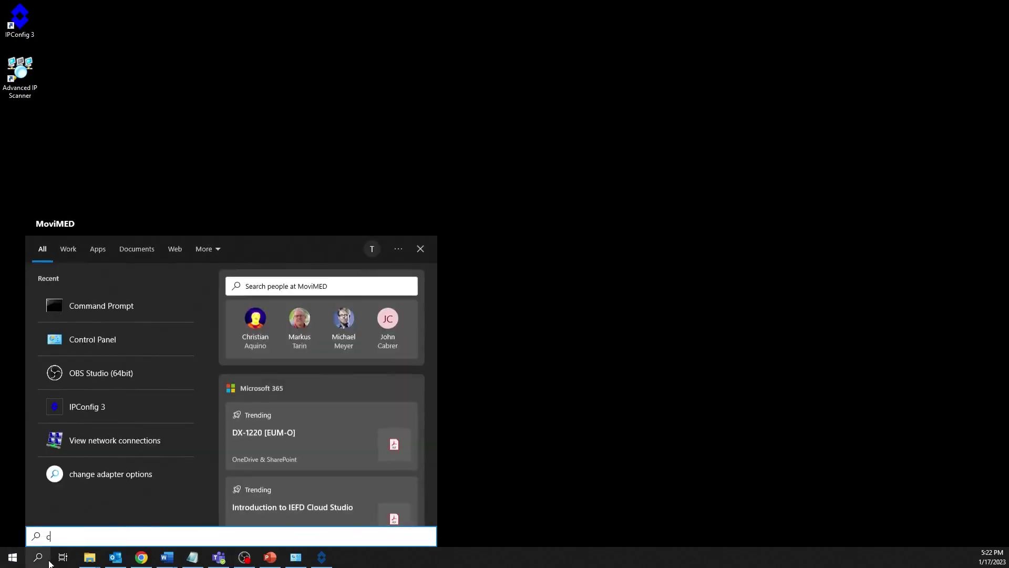
pyautogui.write('ommand')
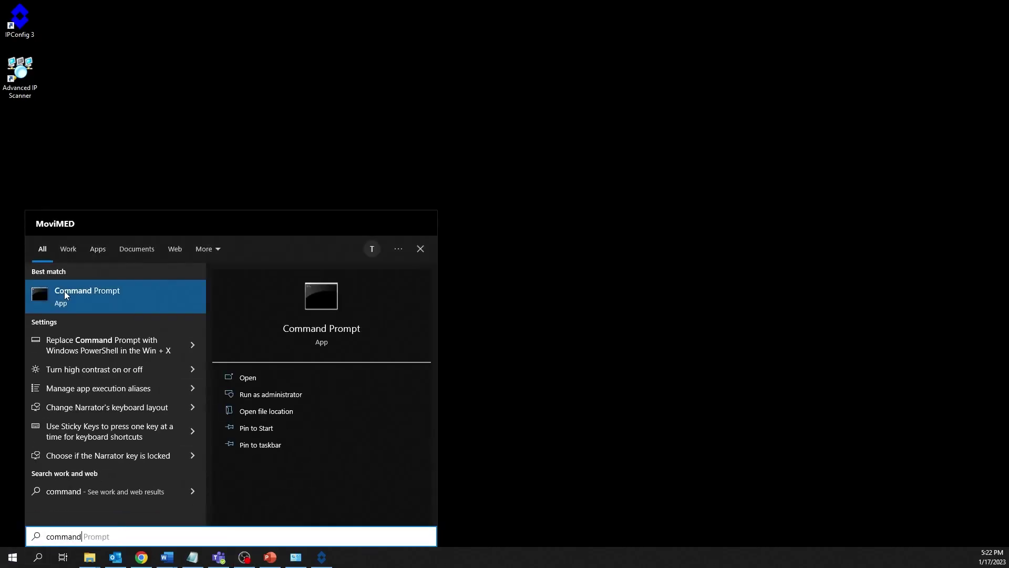
pyautogui.click(64, 291)
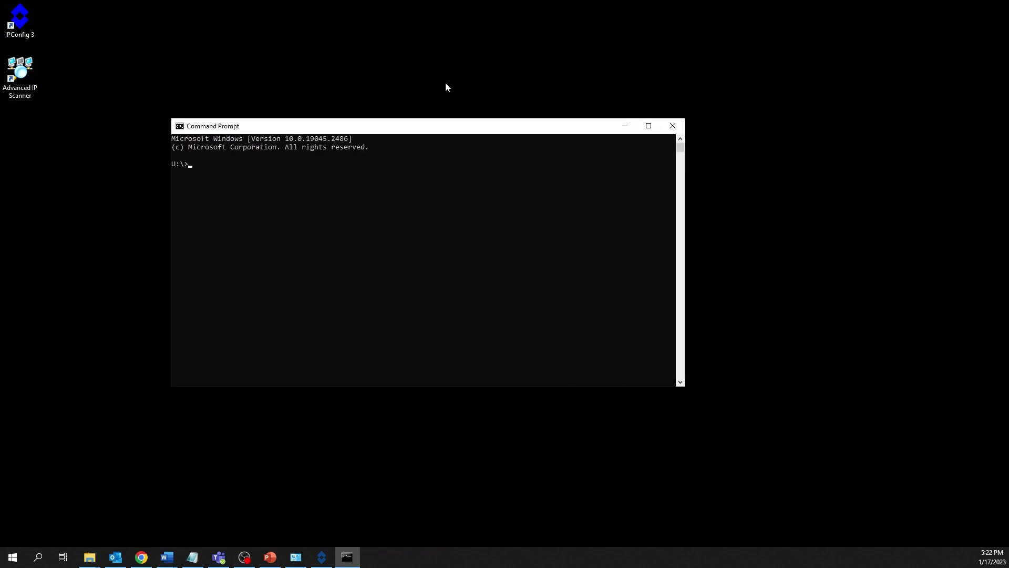
pyautogui.write('ipconfig')
pyautogui.press('Return')
pyautogui.moveTo(401, 314); pyautogui.dragTo(180, 310)
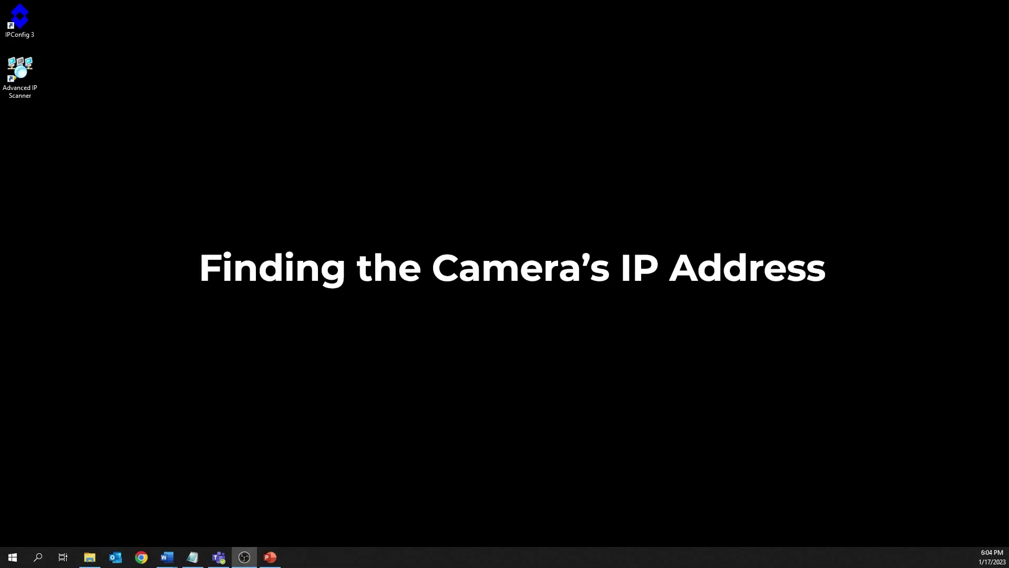
# - Launch FLIR IPConfig and widen the Name column to read the FLIR A700 entry at 192.168.10.91
pyautogui.doubleClick(26, 19)
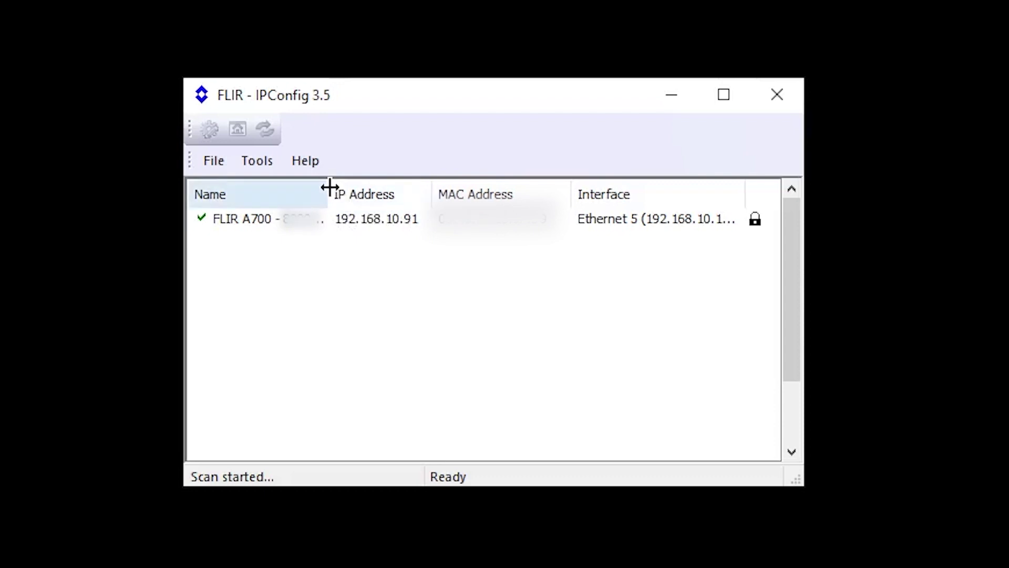
pyautogui.moveTo(328, 189); pyautogui.dragTo(384, 190)
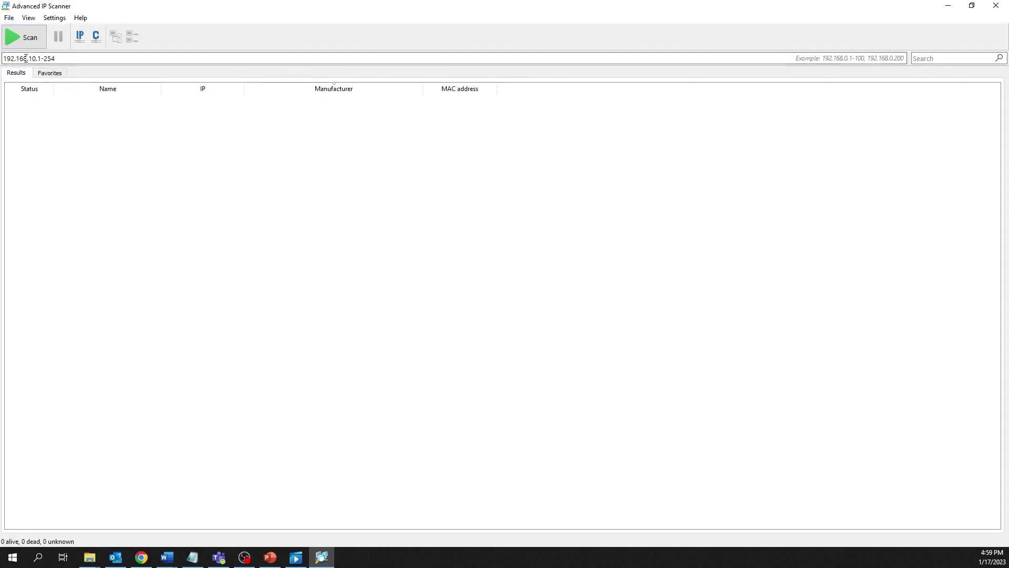
# - Scan 192.168.10.1-254, sort by manufacturer, and expand the FLIR Systems device at 192.168.10.91 to its HTTP entry
pyautogui.click(25, 41)
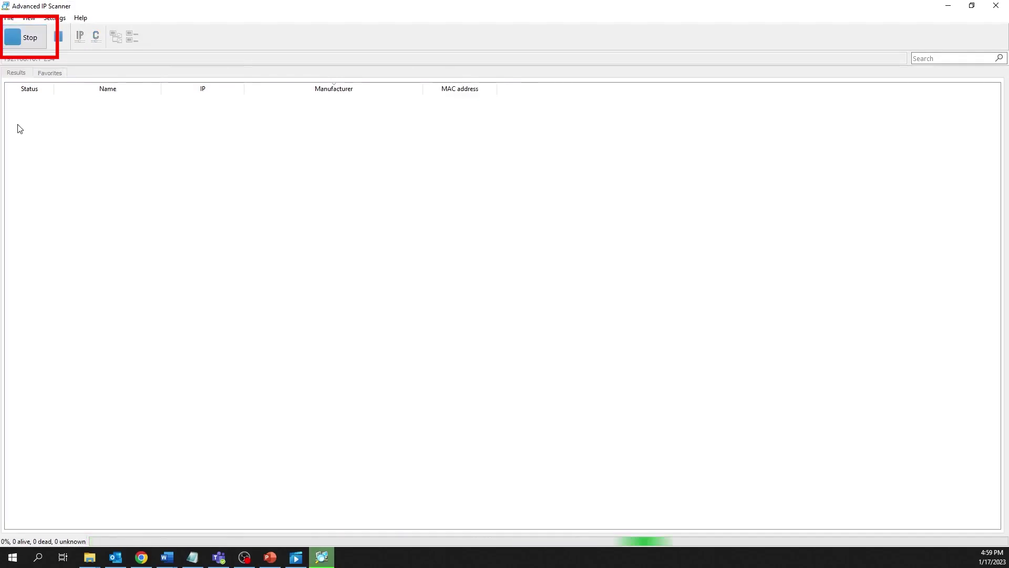
pyautogui.click(279, 88)
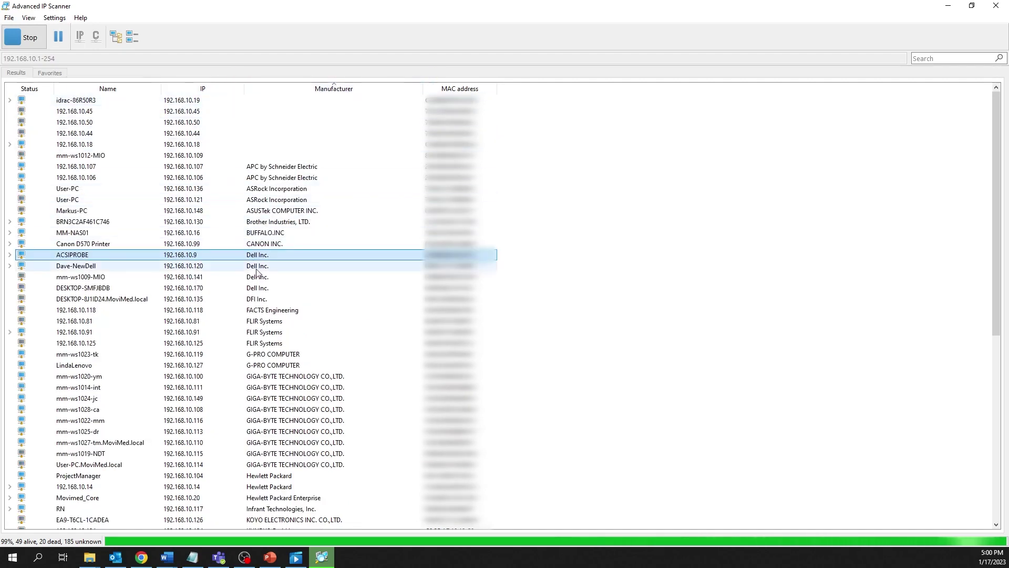
pyautogui.click(249, 333)
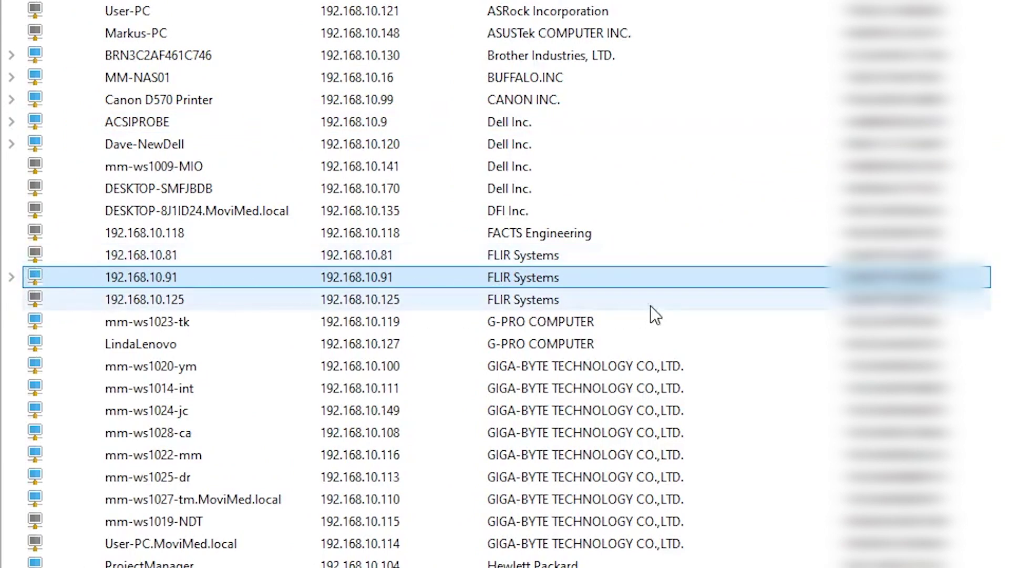
pyautogui.click(11, 277)
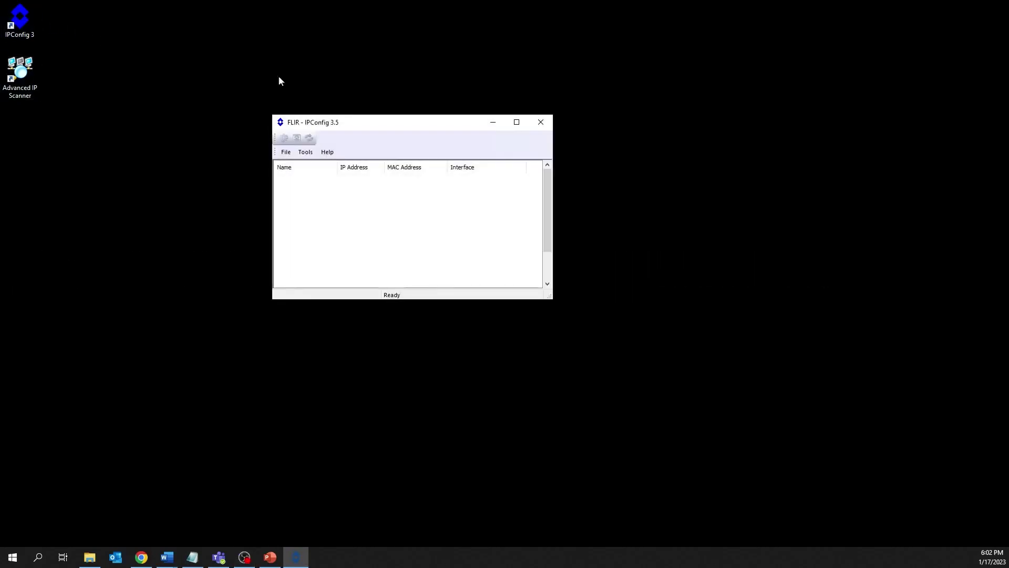
# - Maximize the FLIR IPConfig window and widen the Name column to show the FLIR A700 entry
pyautogui.moveTo(360, 126); pyautogui.dragTo(345, 156)
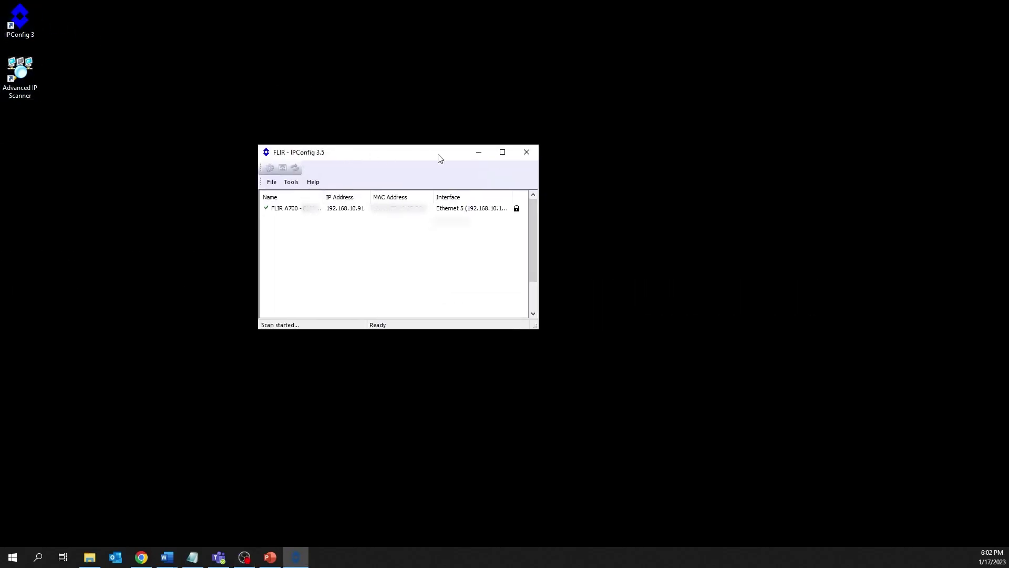
pyautogui.click(506, 151)
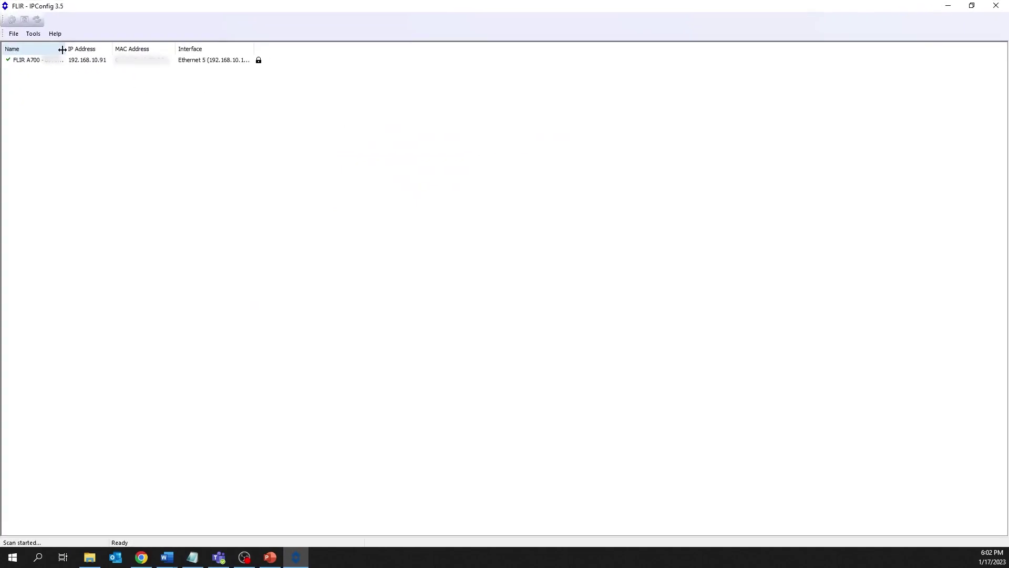
pyautogui.moveTo(62, 46); pyautogui.dragTo(132, 46)
pyautogui.moveTo(242, 86); pyautogui.dragTo(275, 87)
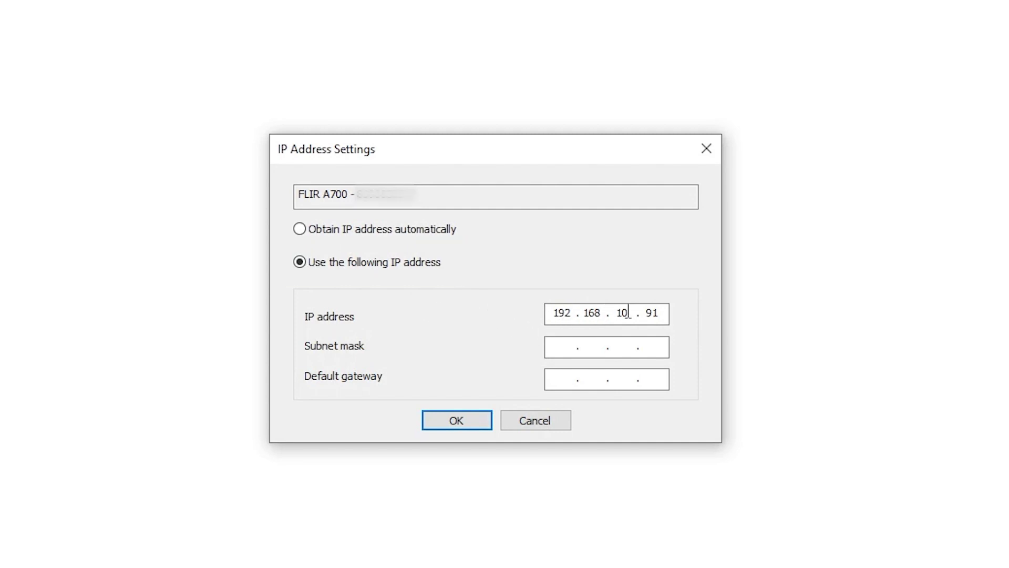
# - Enter subnet mask 255.255.255.0 and default gateway 192.168.10.155 for the FLIR A700
pyautogui.click(559, 346)
pyautogui.write('255 . 255 . 255 . 0')
pyautogui.press('Tab')
pyautogui.write('192 . 168 . ')
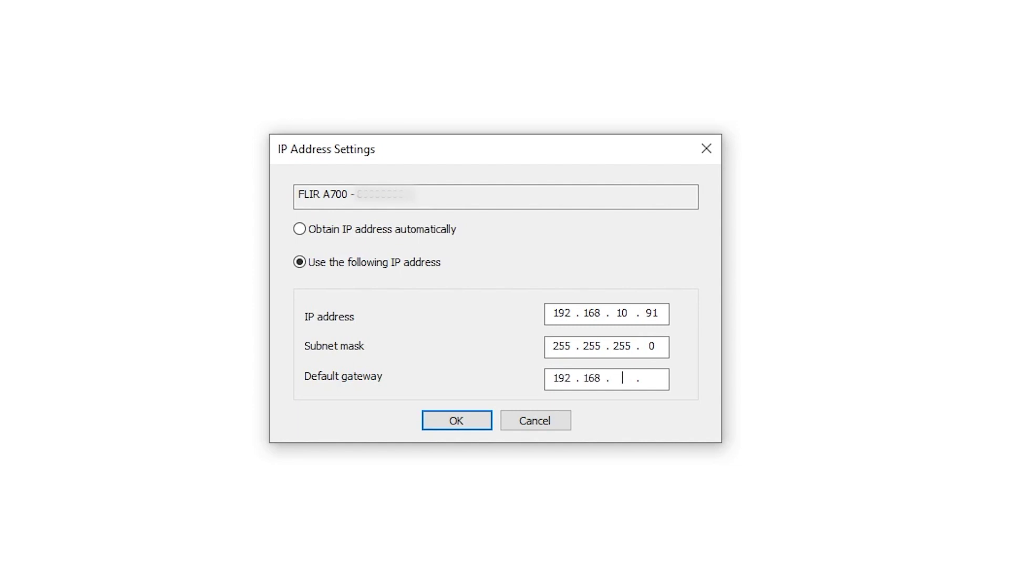
pyautogui.write('10 . 155')
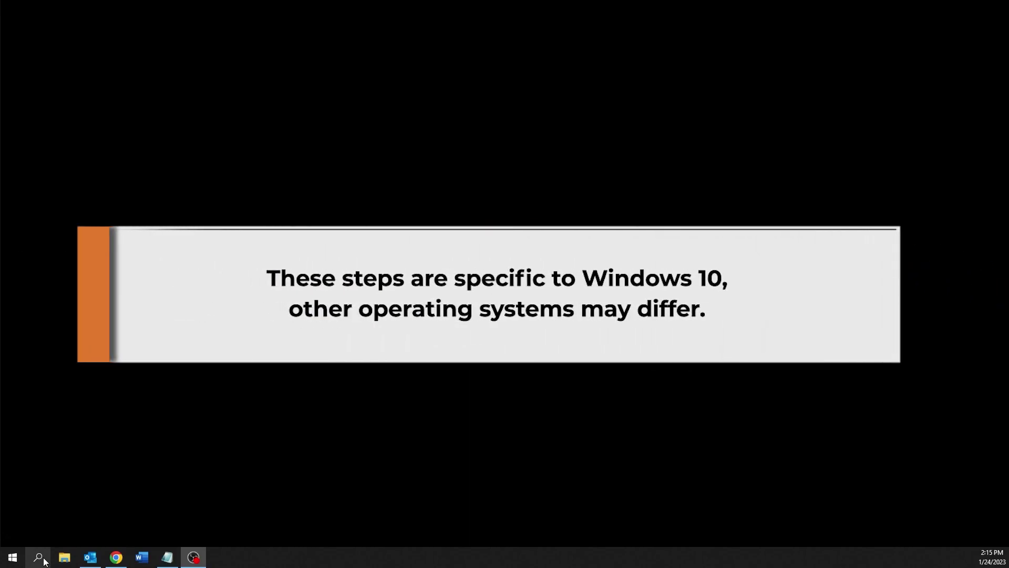
# - Open the Internet Protocol Version 4 (TCP/IPv4) properties of the Ethernet 2 connection
pyautogui.click(43, 560)
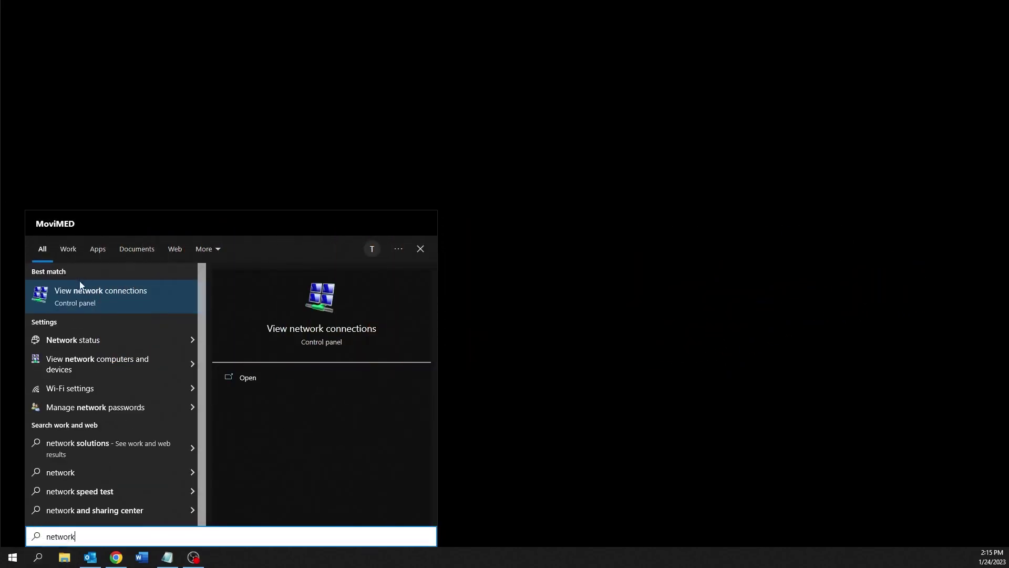
pyautogui.click(80, 294)
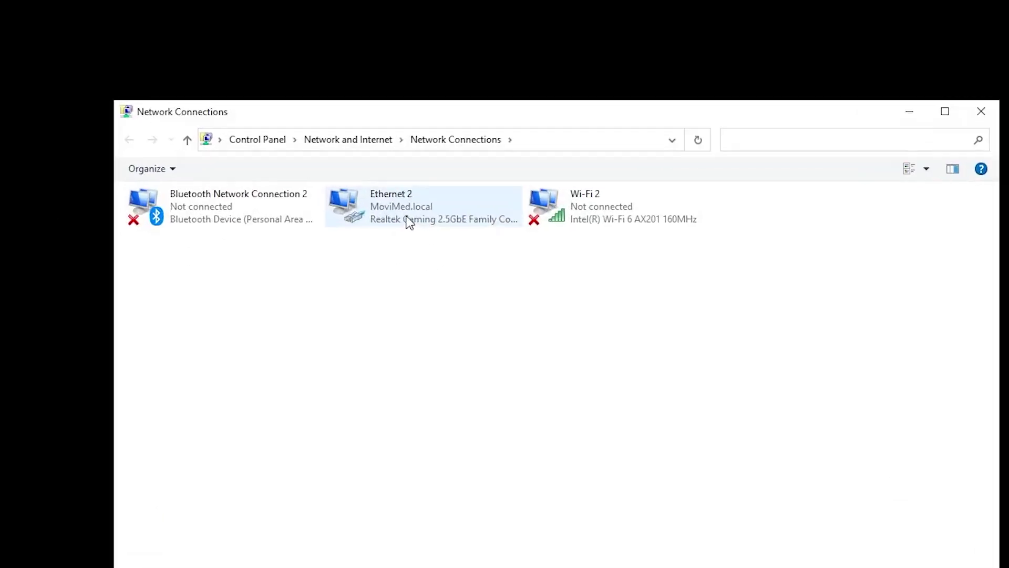
pyautogui.rightClick(412, 206)
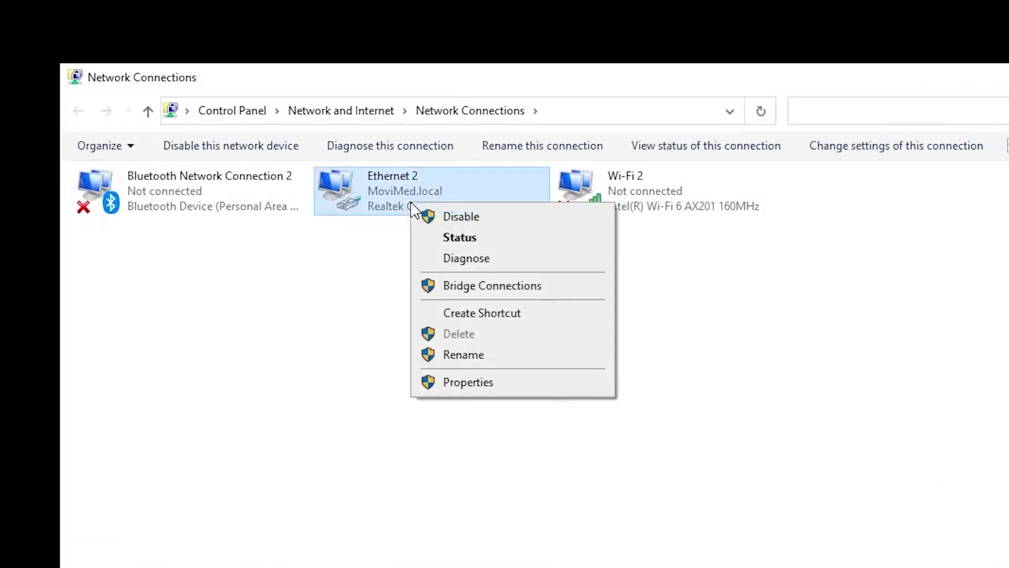
pyautogui.click(458, 383)
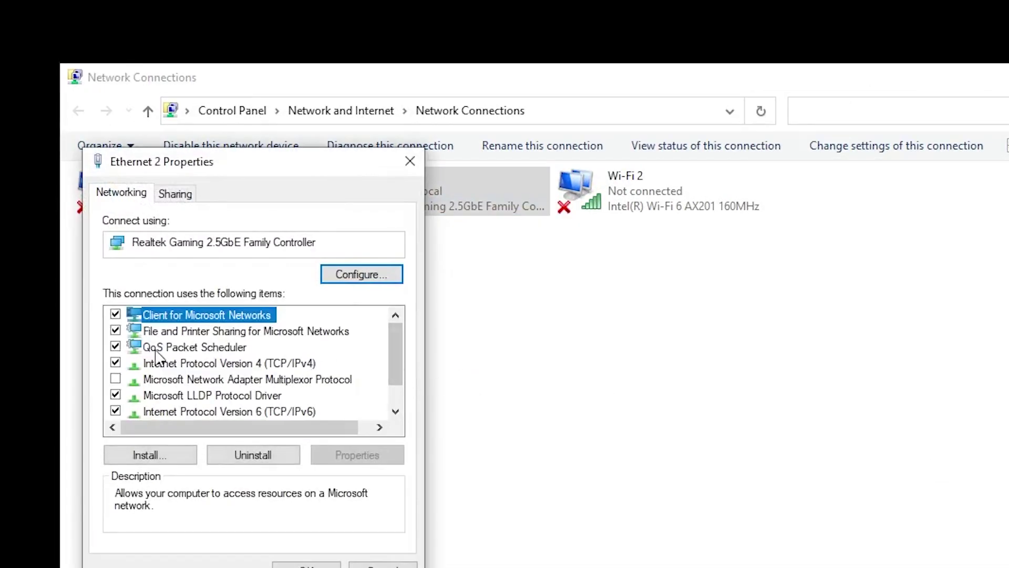
pyautogui.click(168, 364)
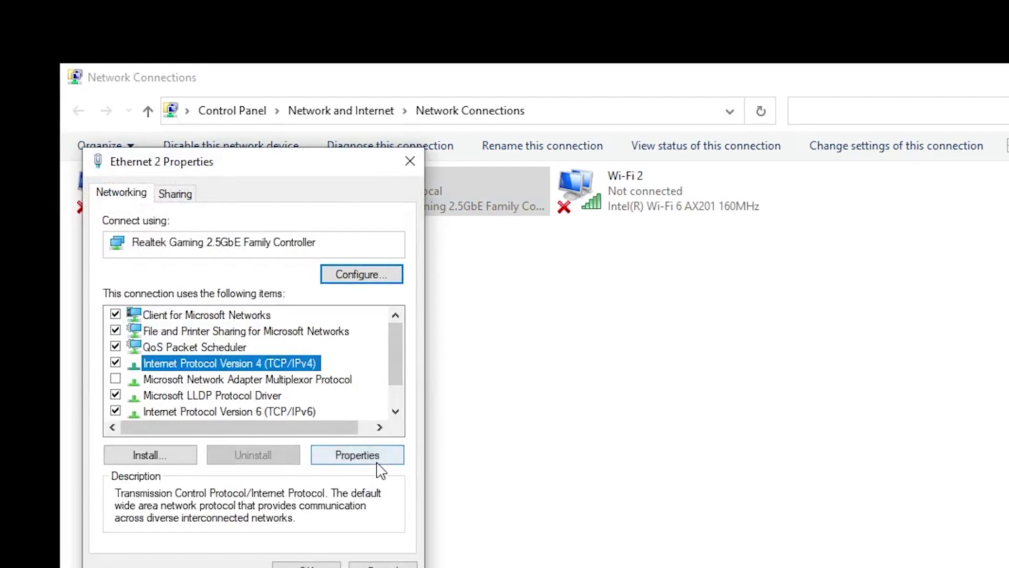
pyautogui.click(377, 462)
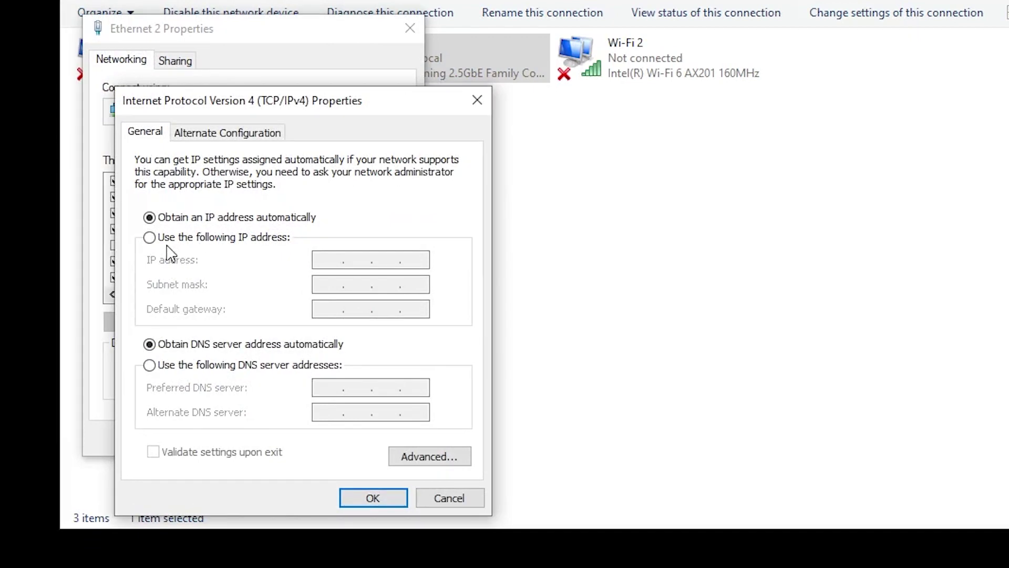
# - Give Ethernet 2 fixed IP 192.168.10.201, subnet mask 255.255.255.0 and gateway 192.168.10.111
pyautogui.click(151, 238)
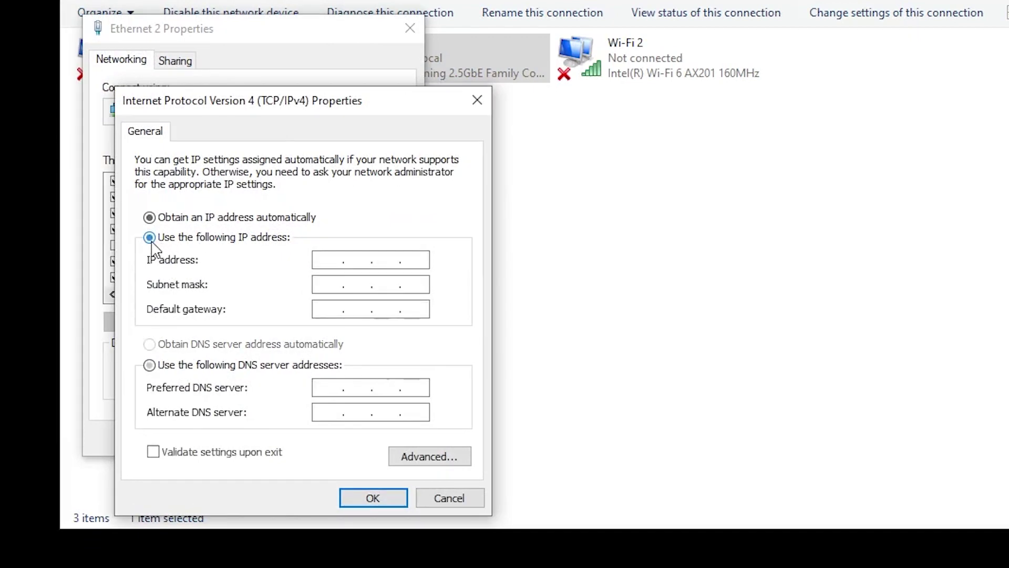
pyautogui.write('68.10.')
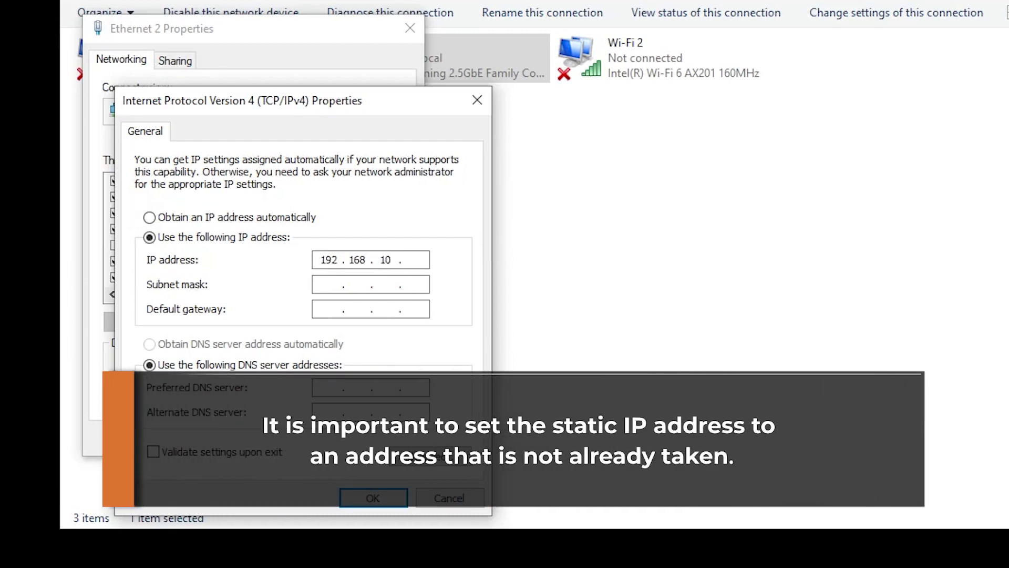
pyautogui.write('201')
pyautogui.click(358, 280)
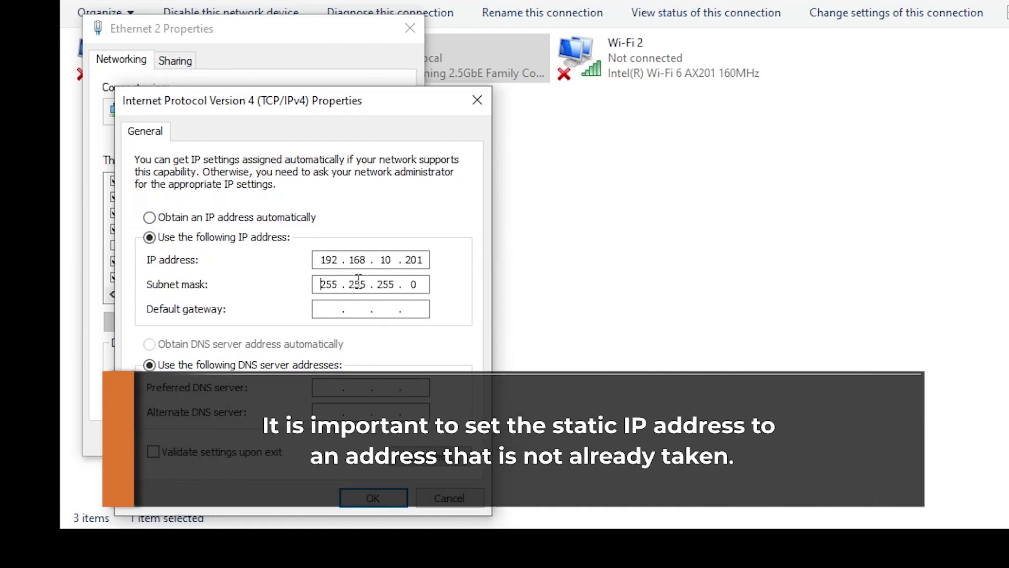
pyautogui.press('Tab')
pyautogui.write('192.168.10.')
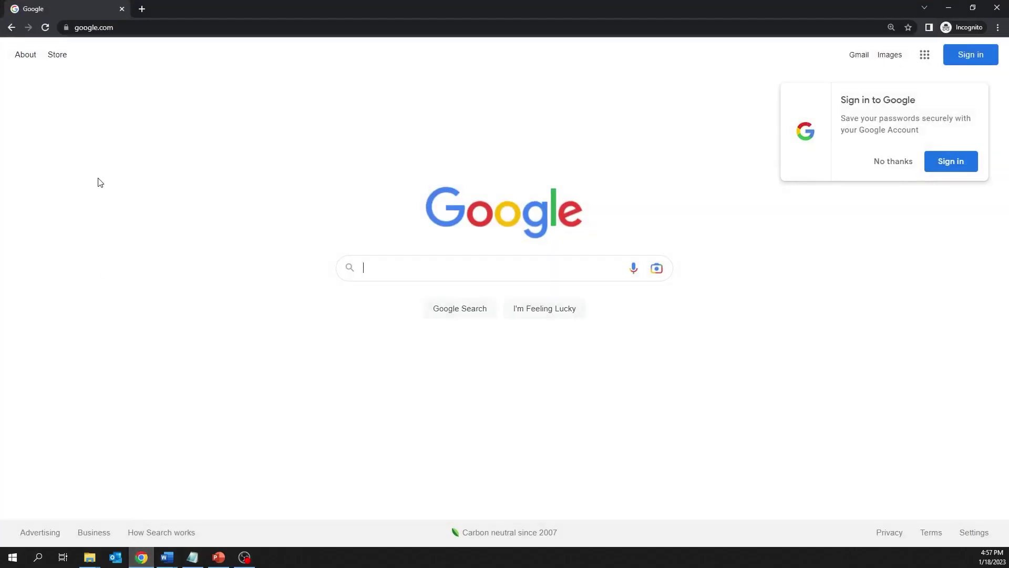
# - Load the camera's web page at 192.168.10.91 in Chrome
pyautogui.click(94, 27)
pyautogui.write('192.168')
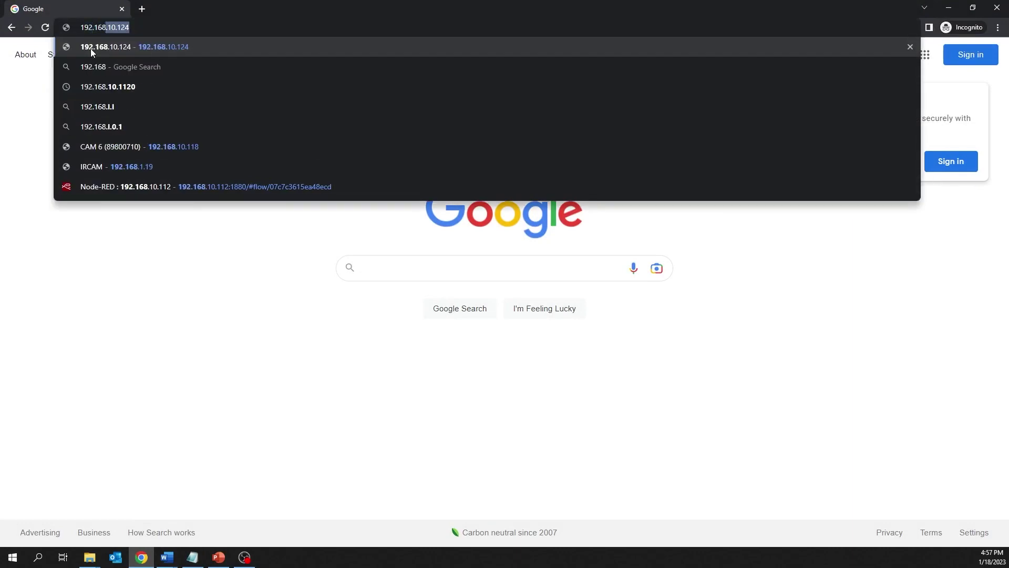
pyautogui.write('.10.91')
pyautogui.press('Return')
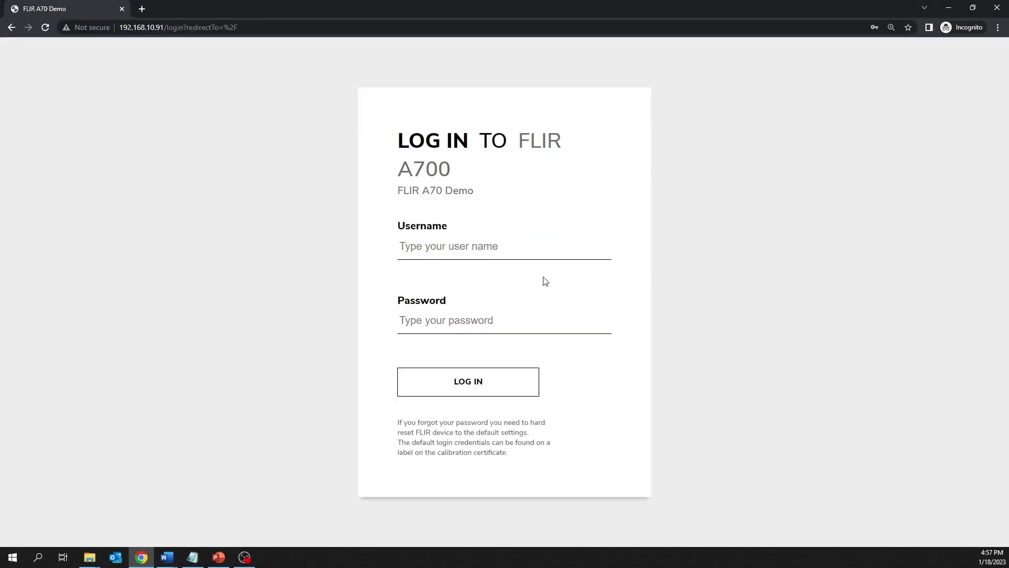
# - Log in to the FLIR A700 web interface with the camera's username and password
pyautogui.click(465, 252)
pyautogui.write('admin')
pyautogui.press('Tab')
pyautogui.write('admin')
pyautogui.press('Return')
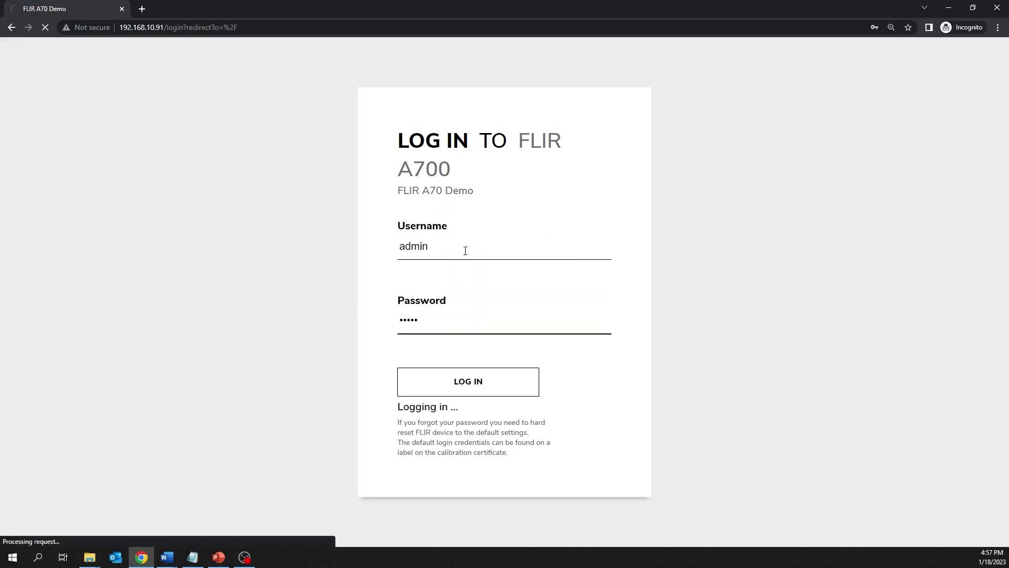